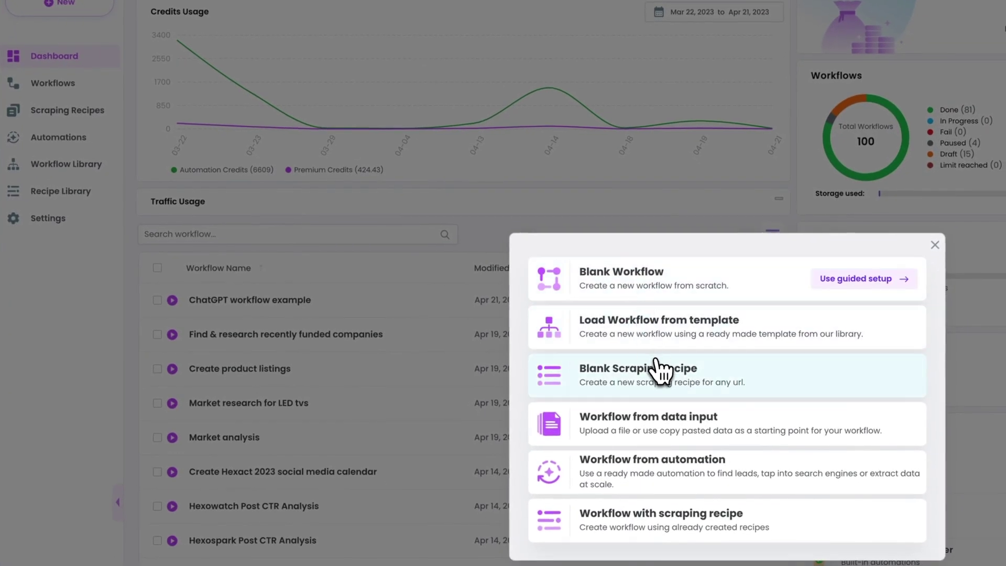
Start a data-input workflow with a pasted list: Garmin Vivoactive 4, Garmin Venu 2, Apple watch series 8, Samsung galaxy watch 5
left_click(673, 416)
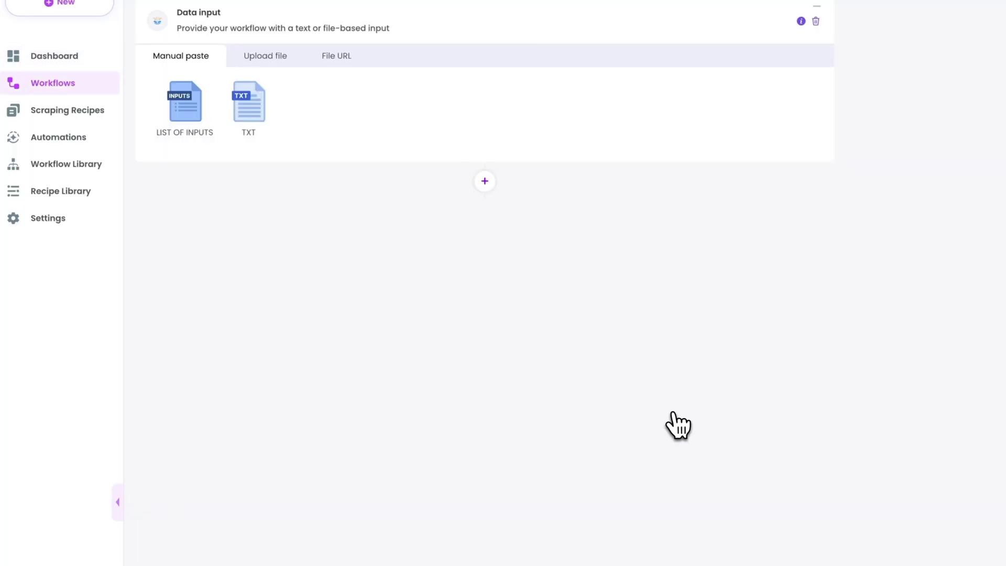
left_click(179, 116)
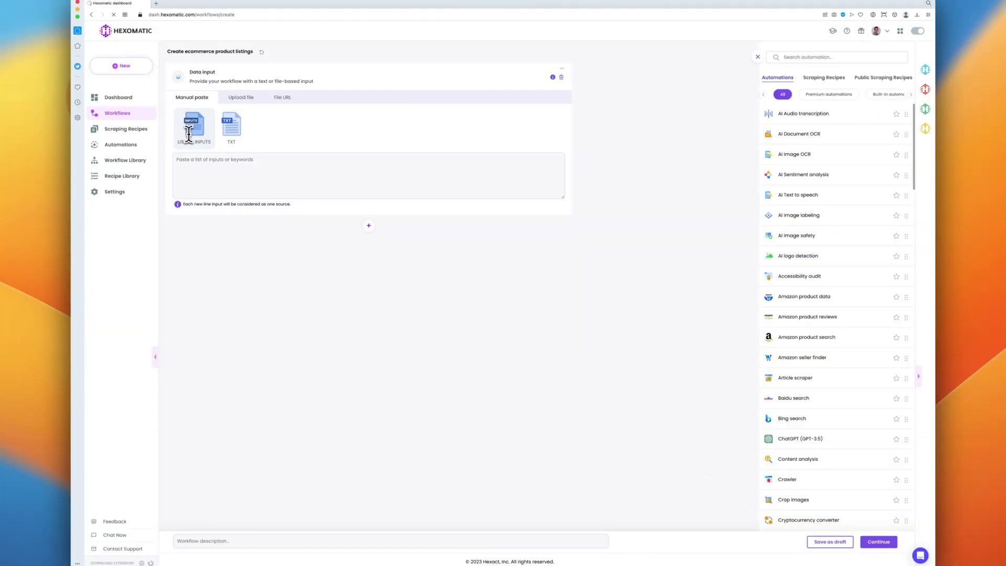
left_click(208, 171)
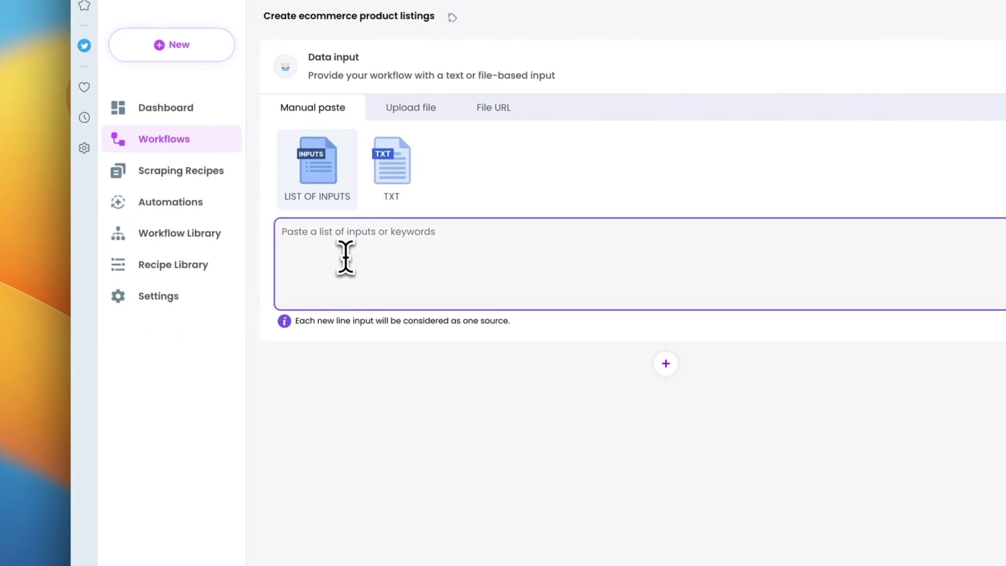
type("Garmin Vivoactive 4 Garmin Venu 2 Apple watch series 8 Samsung galaxy watch 5")
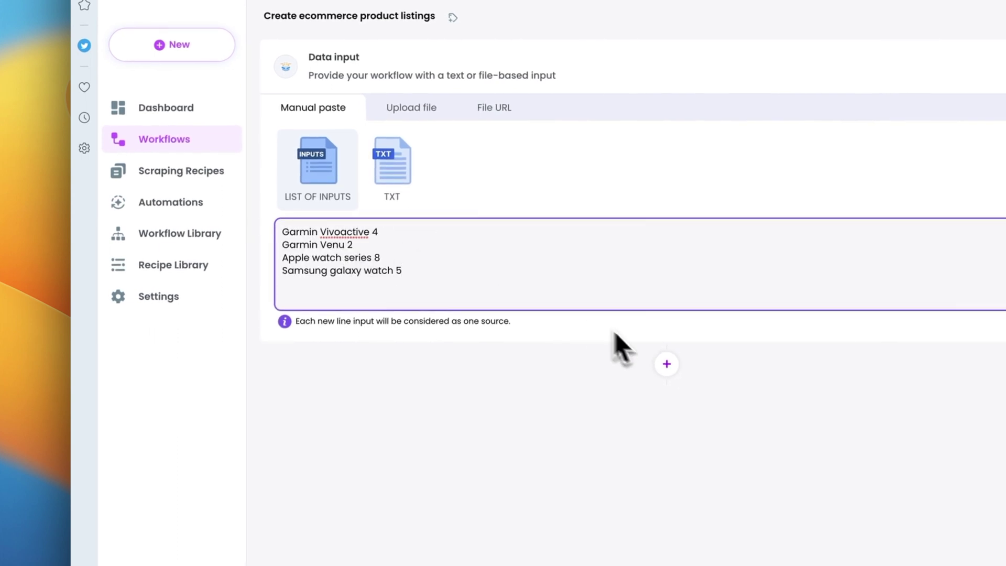
Add an Amazon product search step with Keyword set to 'data input' and Save results set to 1
left_click(666, 363)
type("amazon")
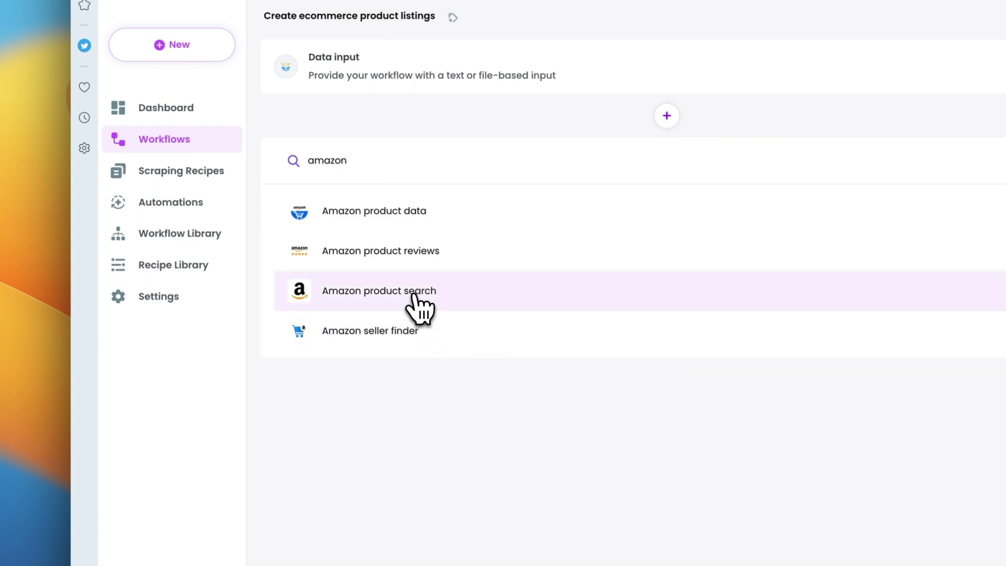
left_click(365, 264)
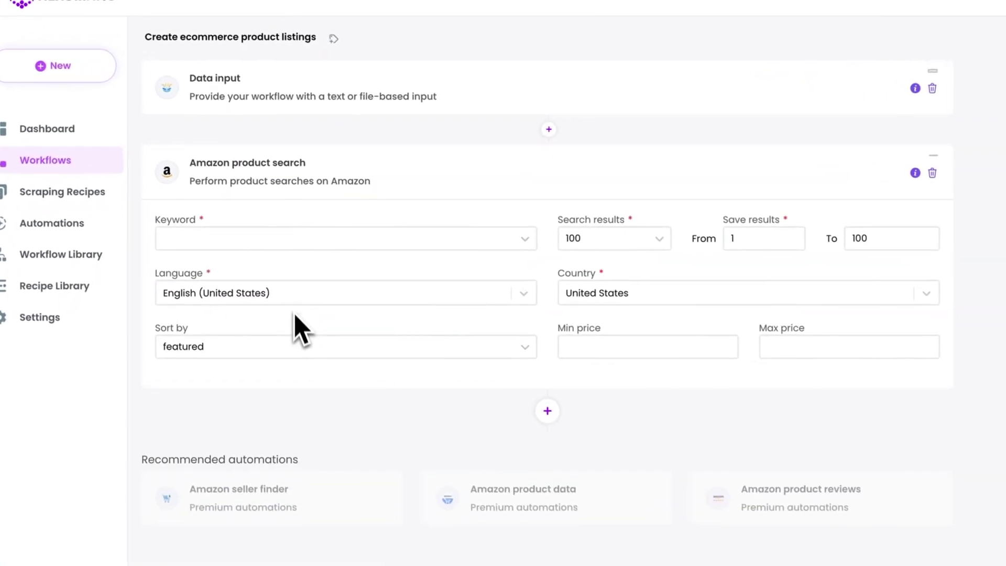
left_click(299, 246)
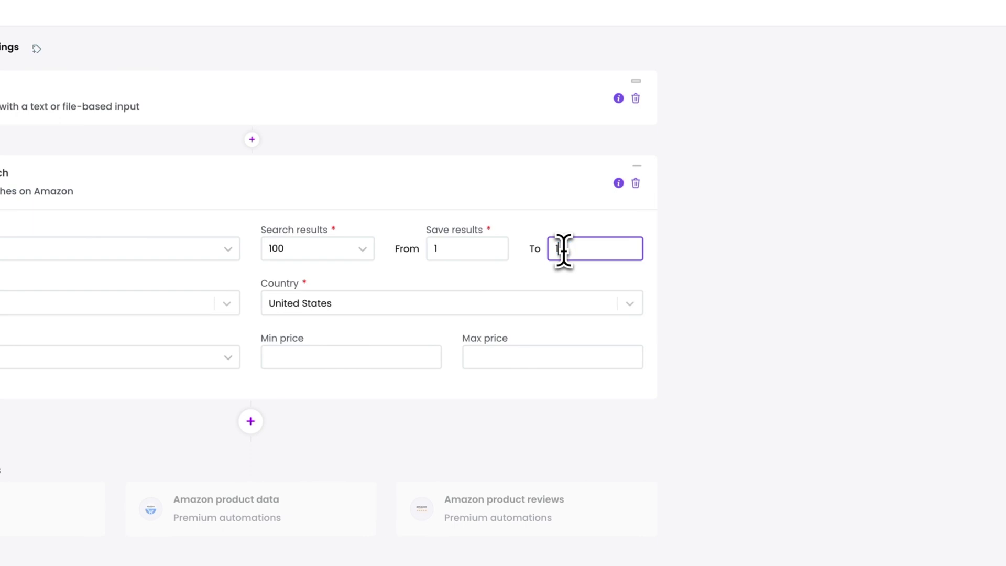
type("1")
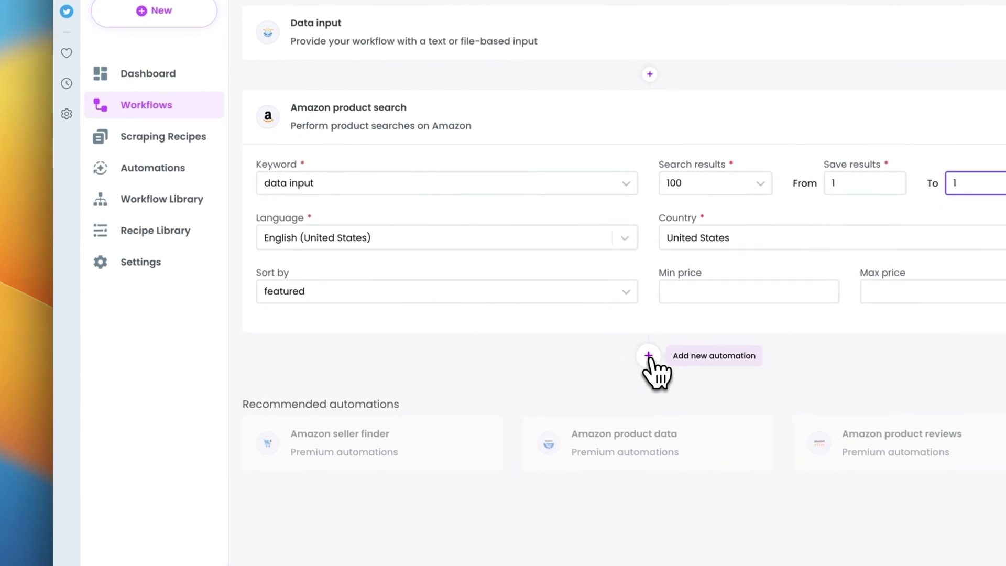
Add an Amazon product data step using 'amazon data asin' as its ASIN
left_click(649, 357)
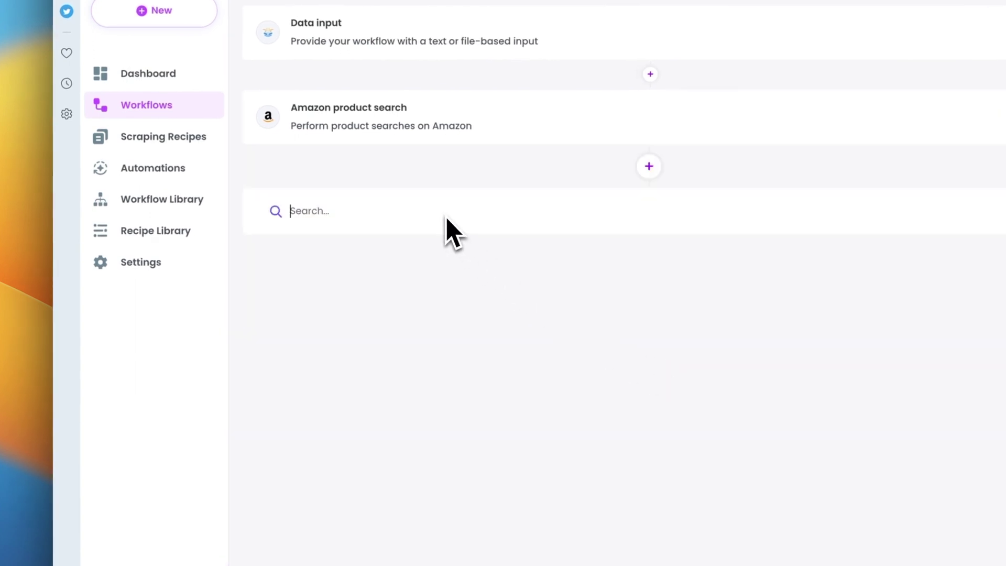
type("amazon")
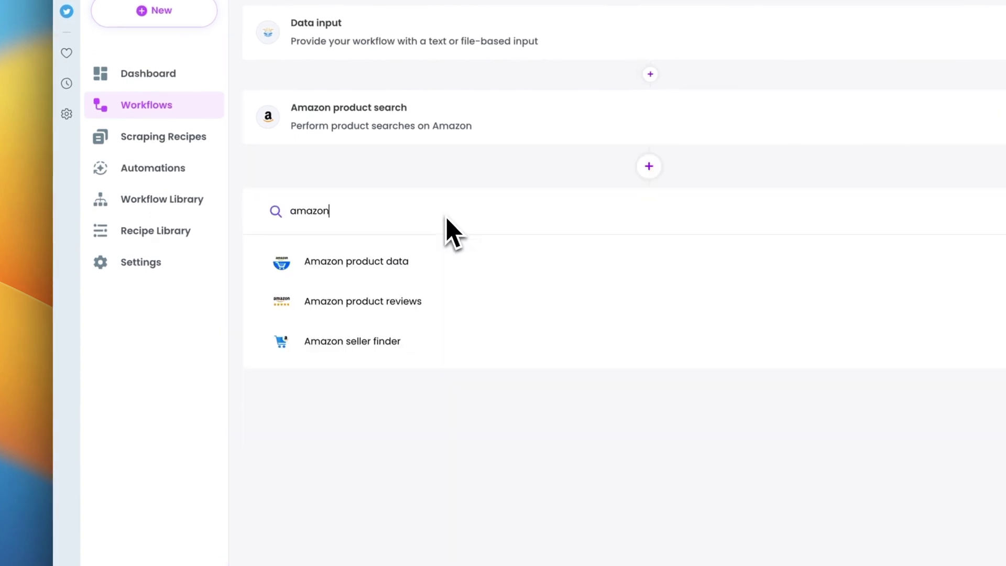
left_click(361, 261)
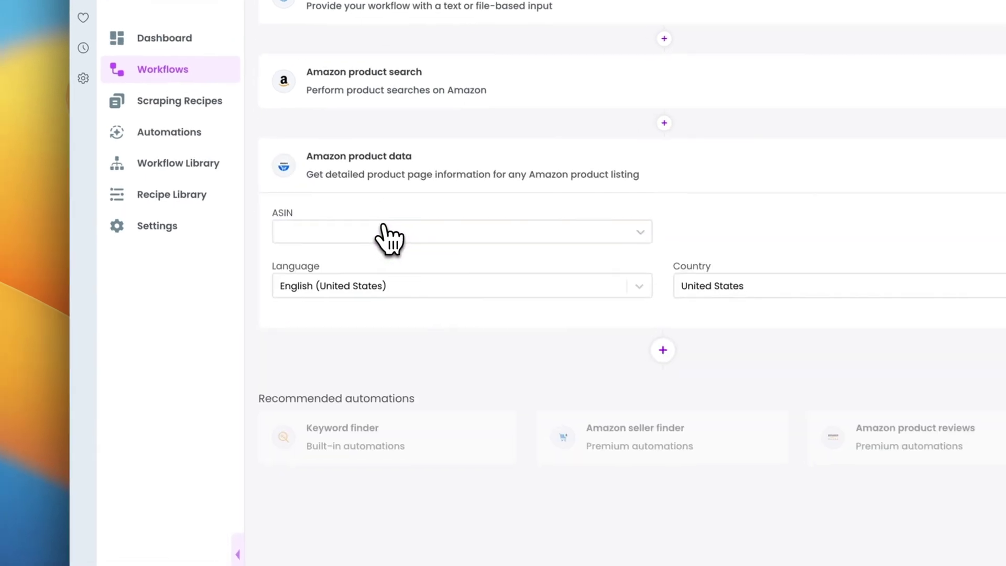
left_click(389, 235)
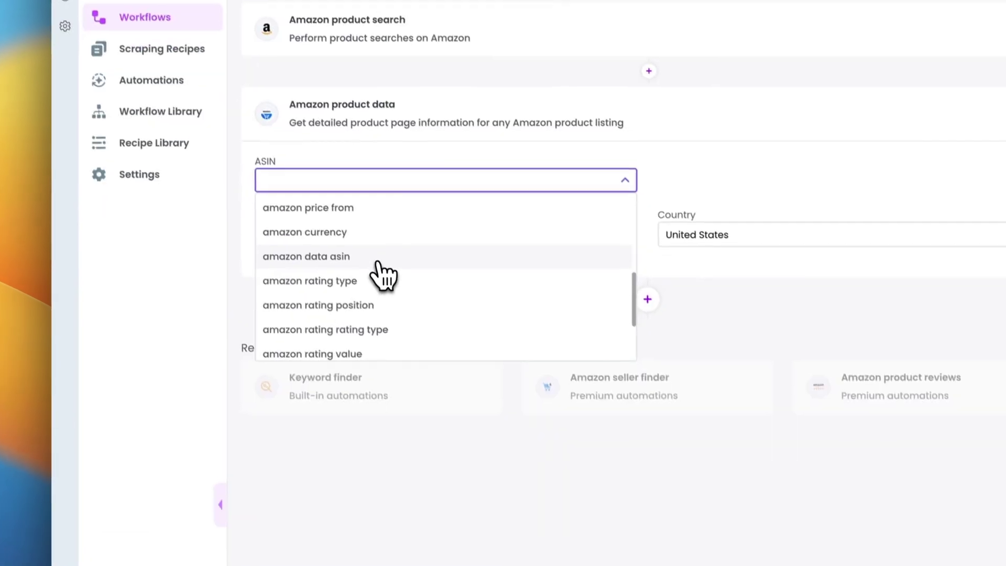
left_click(378, 257)
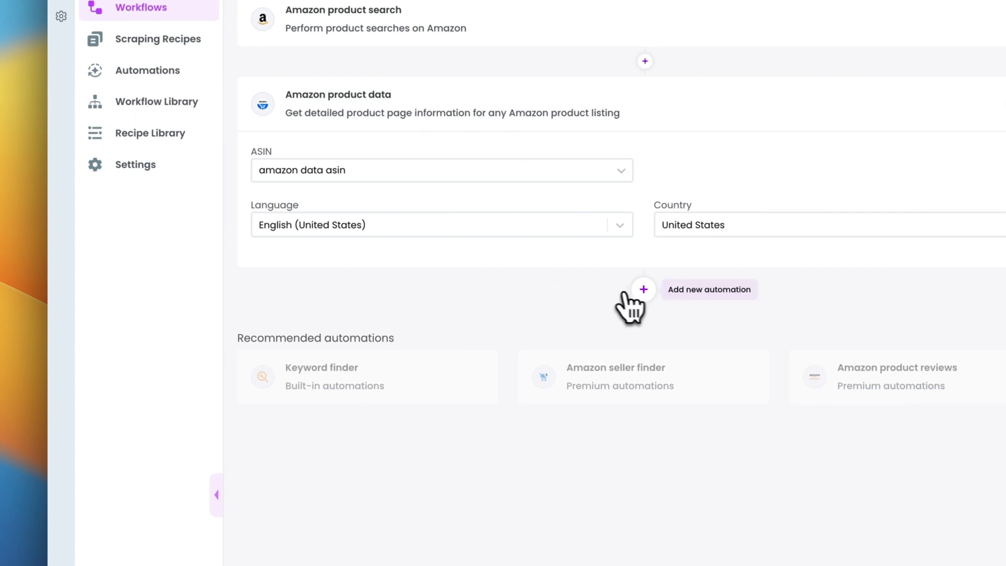
left_click(640, 290)
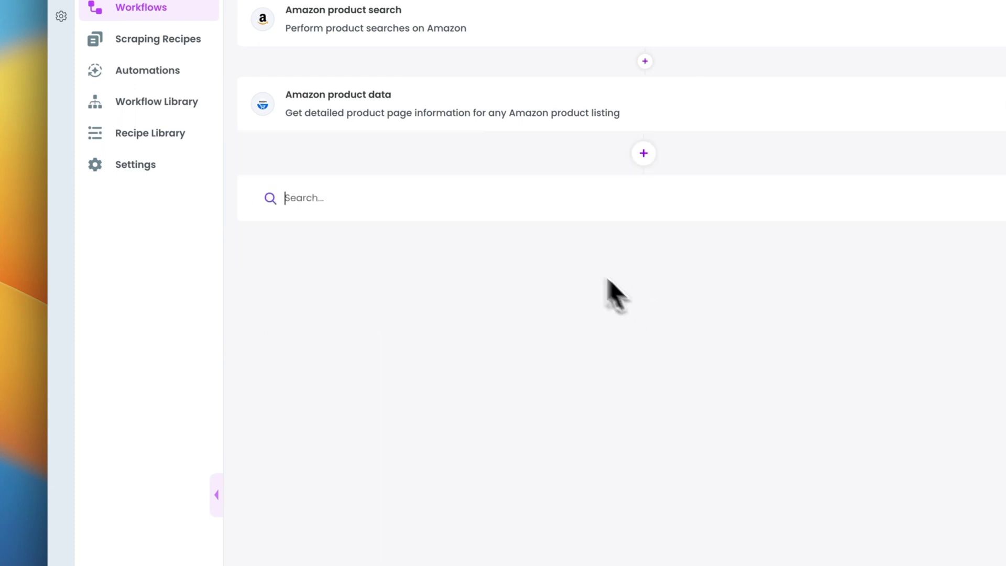
type("at")
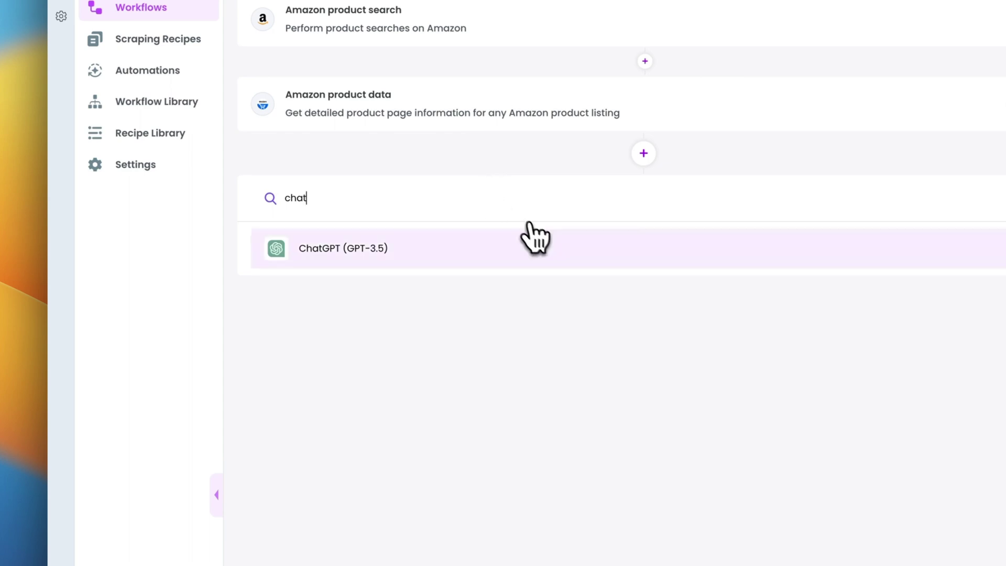
Add a ChatGPT (GPT-3.5) step on 'amazon product details' with the SEO title and meta description prompt
left_click(535, 266)
left_click(535, 265)
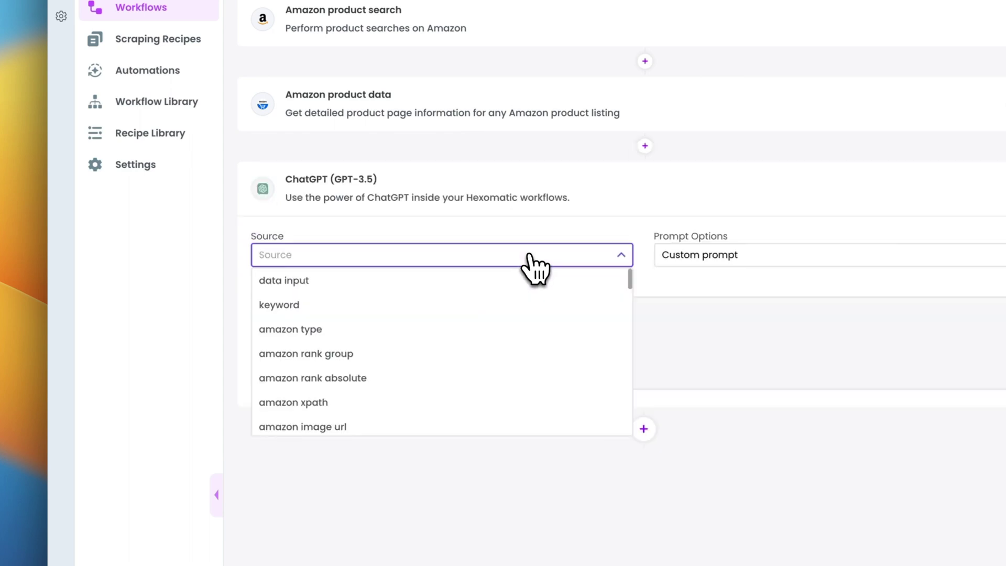
scroll(417, 325, "down", 3)
left_click(418, 325)
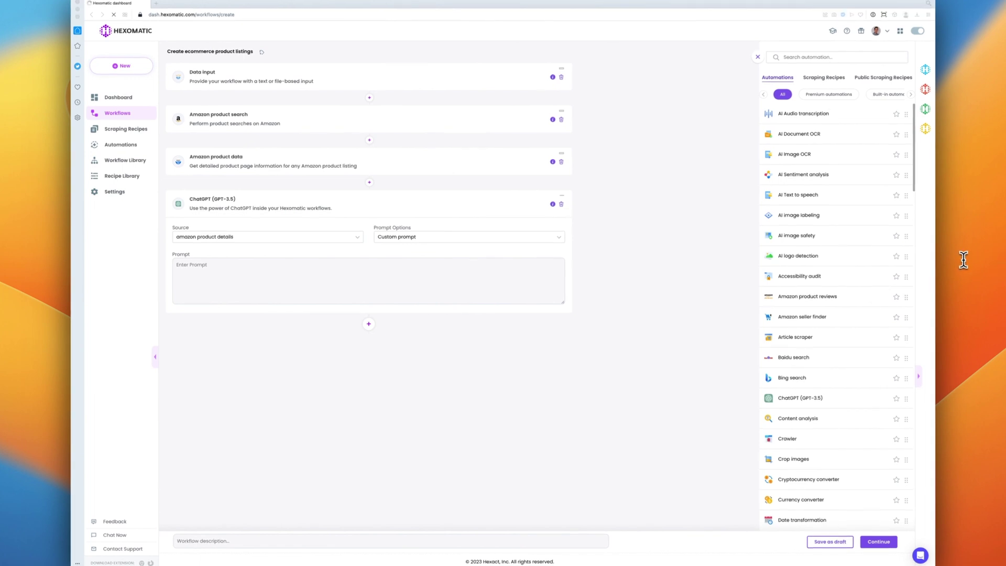
left_click(385, 277)
type("Create an SEO optimized product title for this product and a one sentence meta description.")
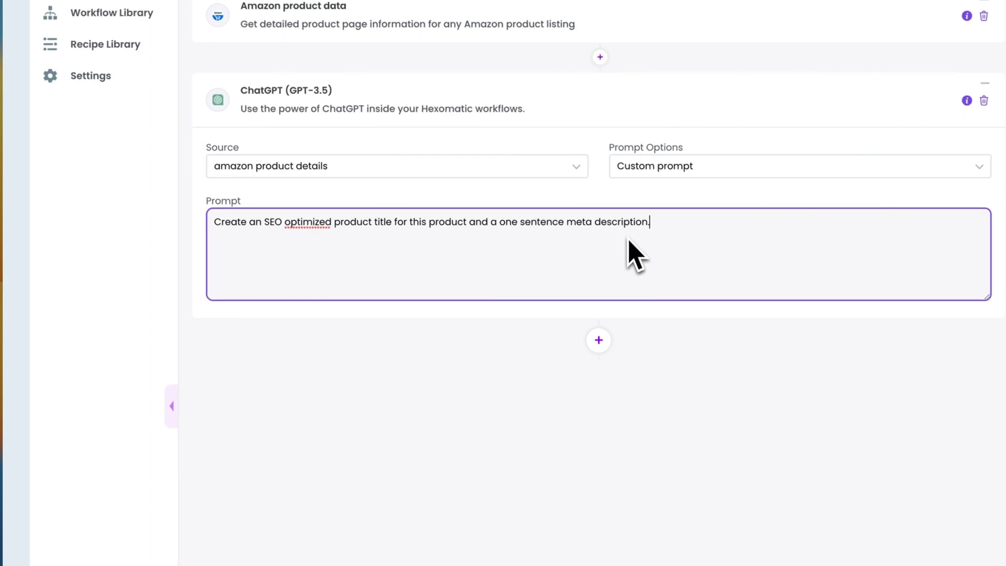
Add a second ChatGPT (GPT-3.5) step on 'amazon product details' with the unique-description rewrite prompt
left_click(598, 341)
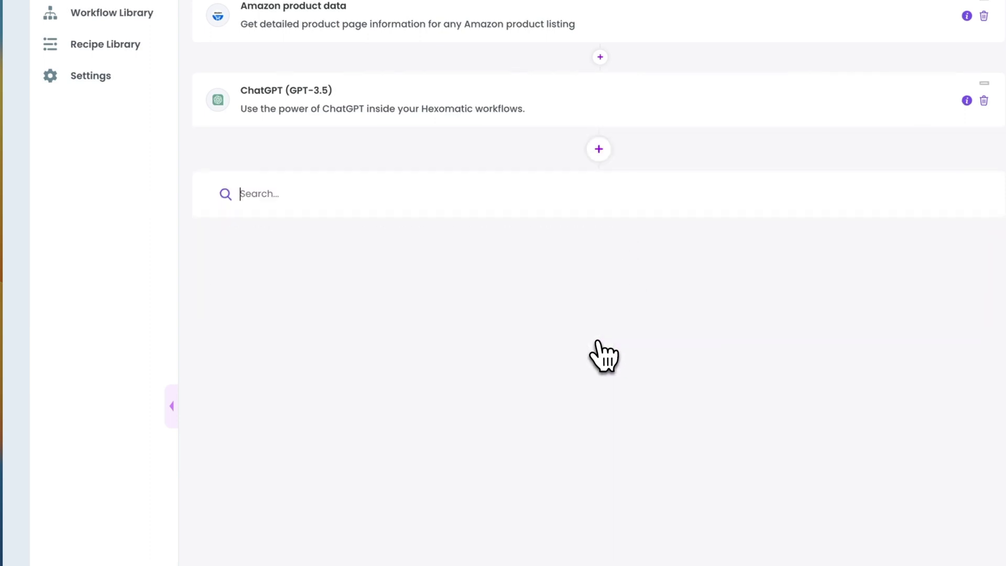
type("chatgpt")
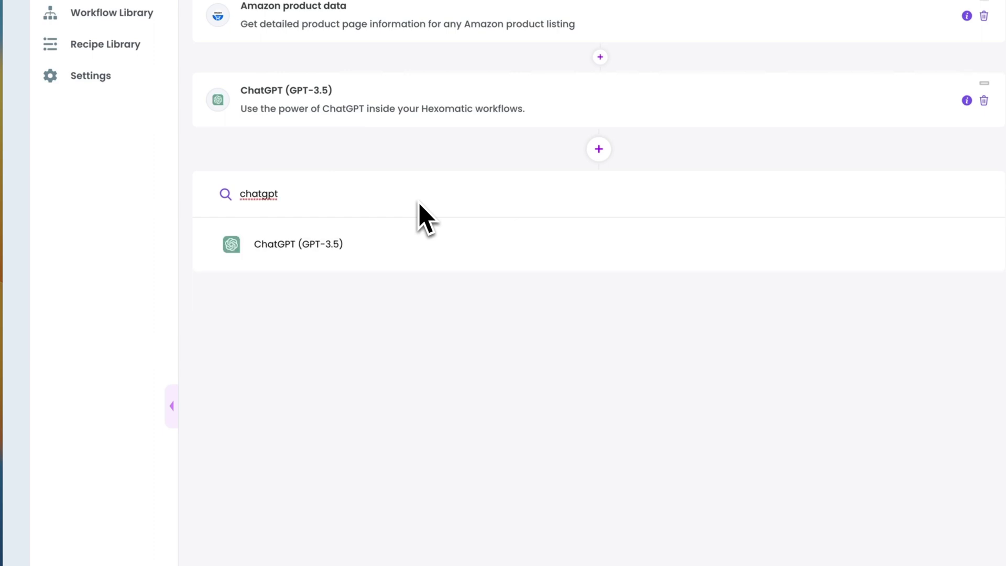
left_click(373, 243)
left_click(343, 252)
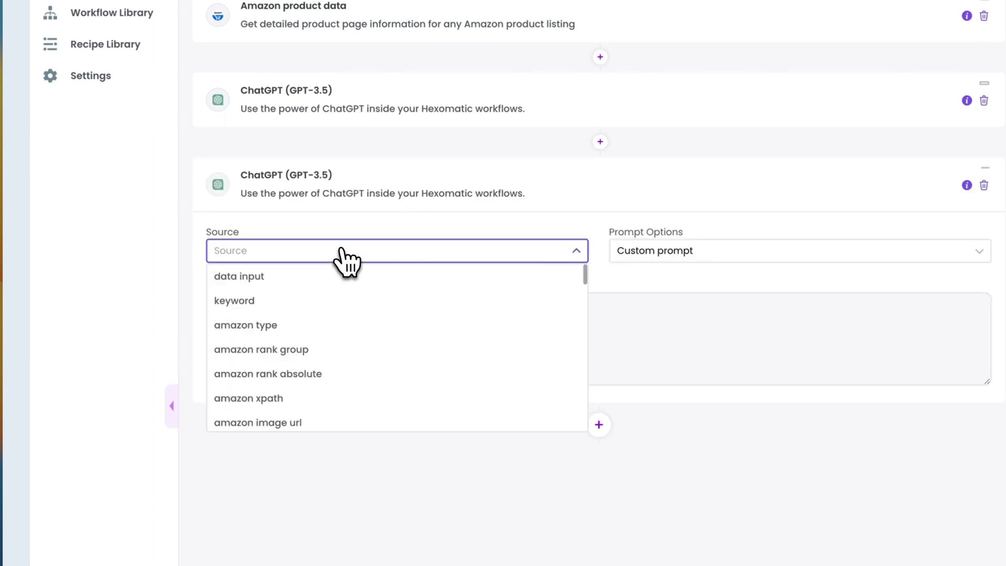
scroll(348, 314, "down", 5)
left_click(341, 371)
left_click(338, 370)
type("Rewrite this product description to make it unique, engaging and undetectable by plagiarism checkers, whilst using a similar writing style. Then create a list of benefits in bullet point format.")
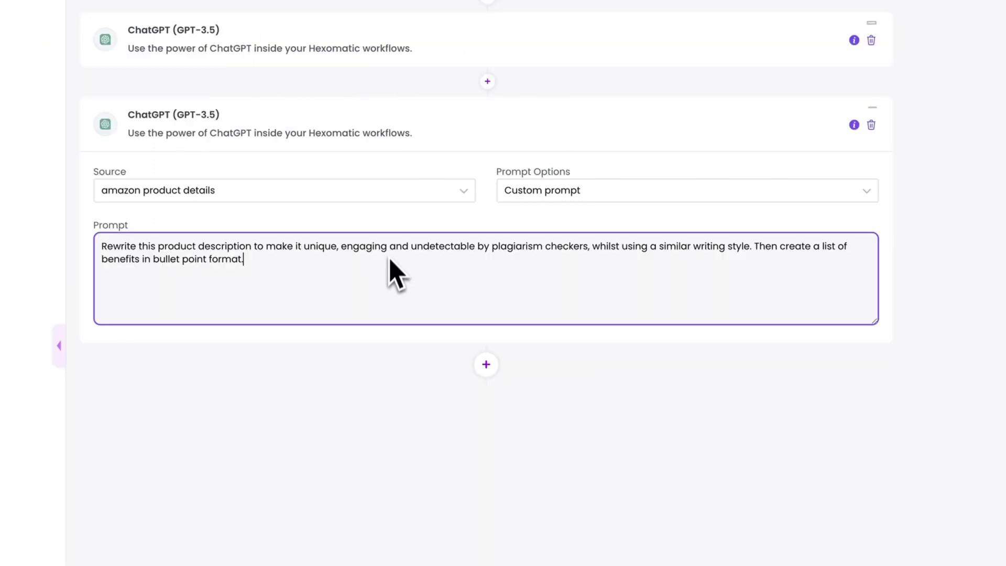
left_click(489, 367)
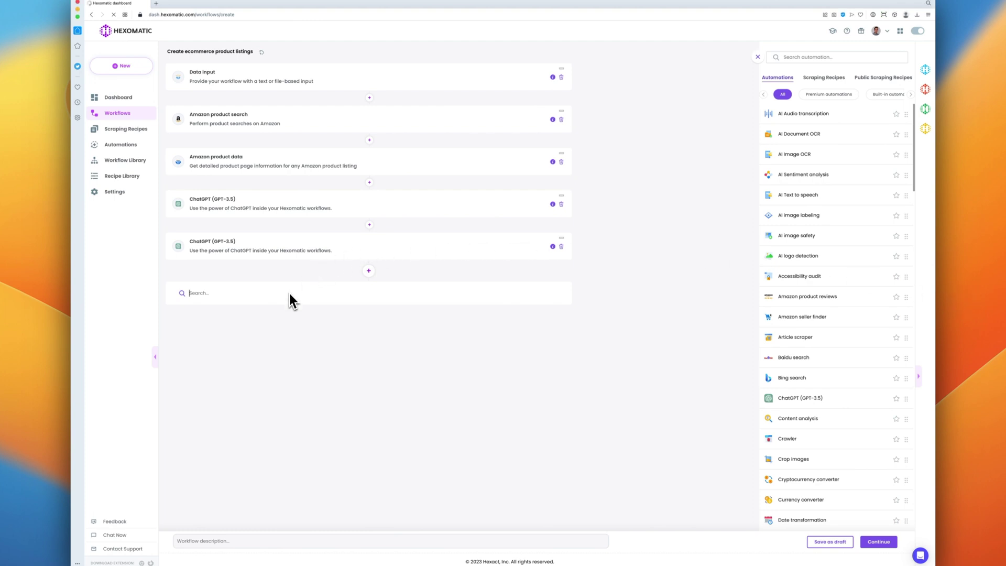
Add a third ChatGPT (GPT-3.5) step sourcing 'amazon product details ChatGPT 4' and prepare its FAQ prompt
type("chatgpt")
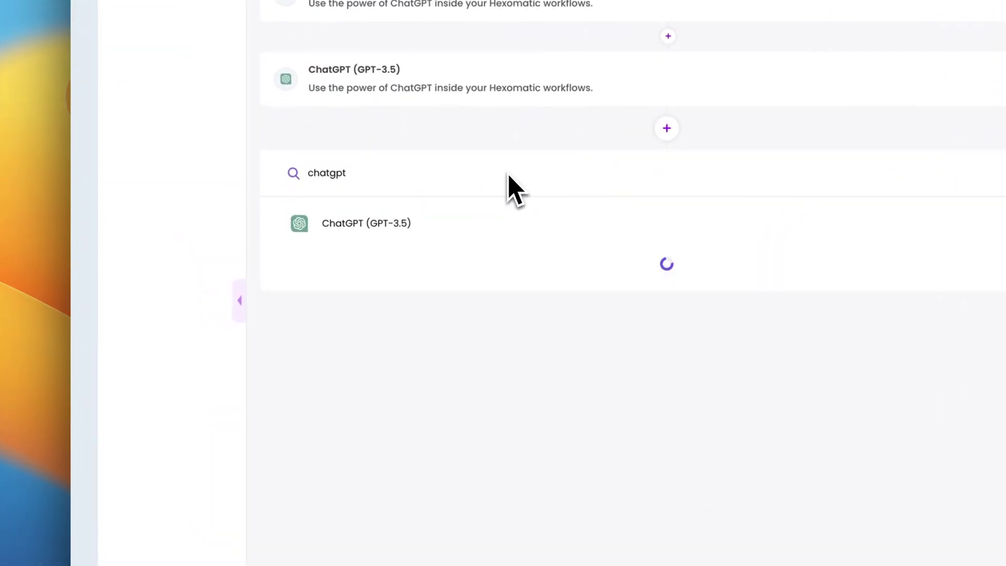
left_click(430, 231)
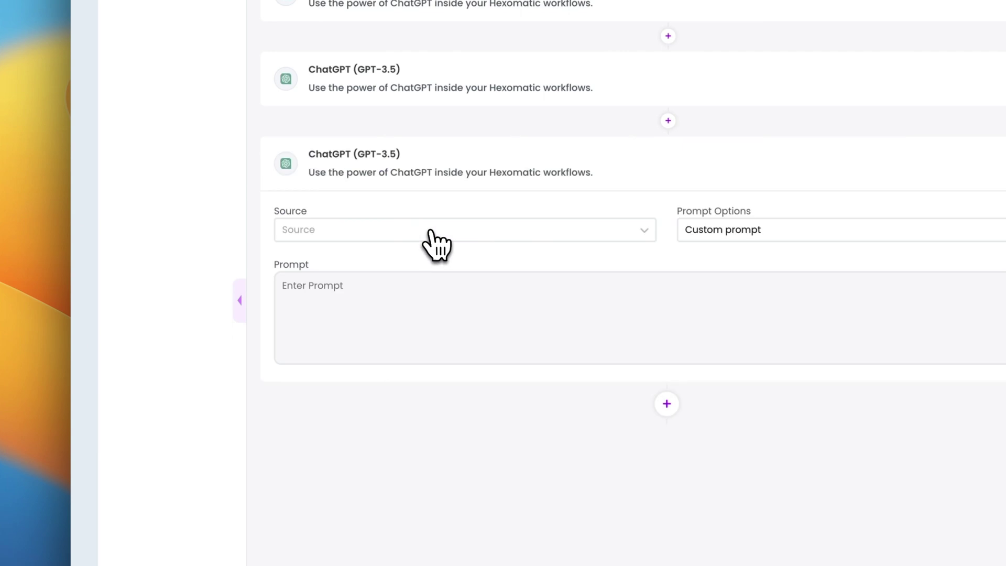
left_click(432, 231)
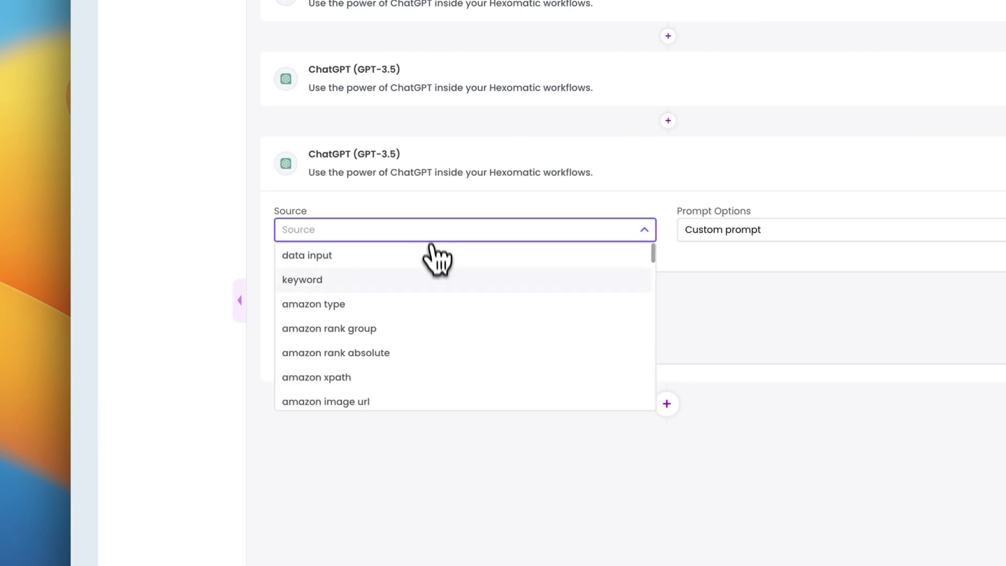
left_click(460, 398)
left_click(474, 301)
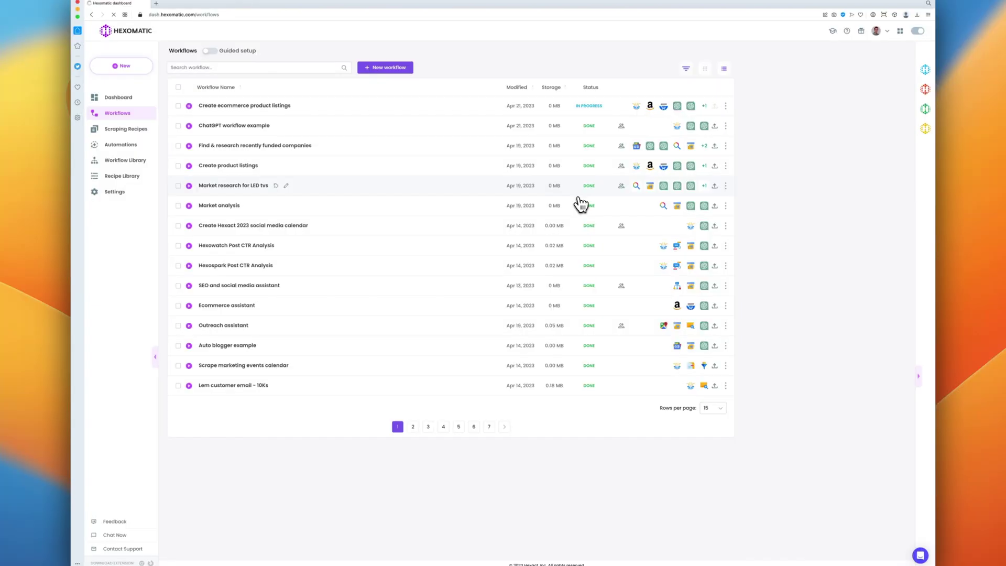
Export the Create product listings workflow results to Google Sheets
left_click(715, 166)
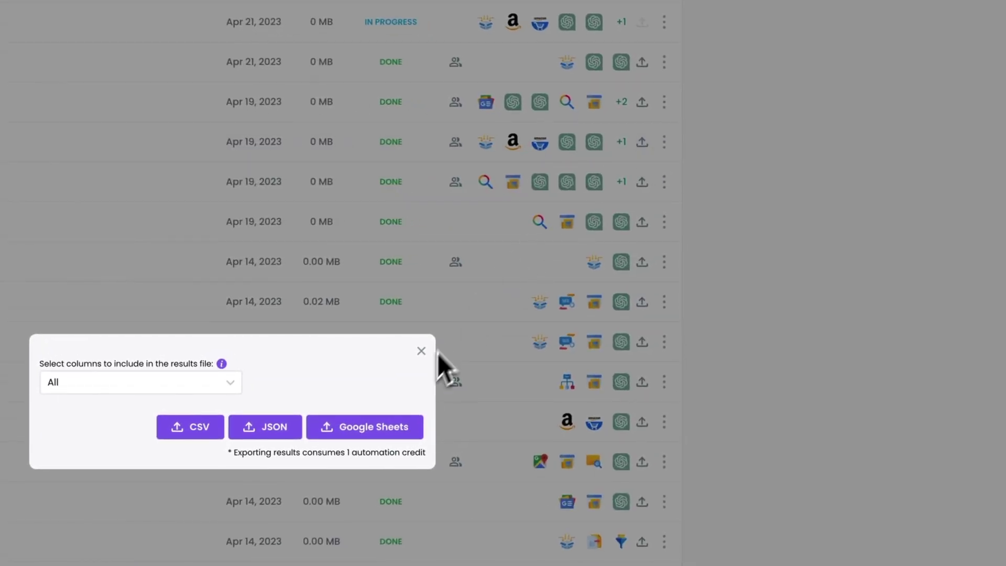
left_click(367, 425)
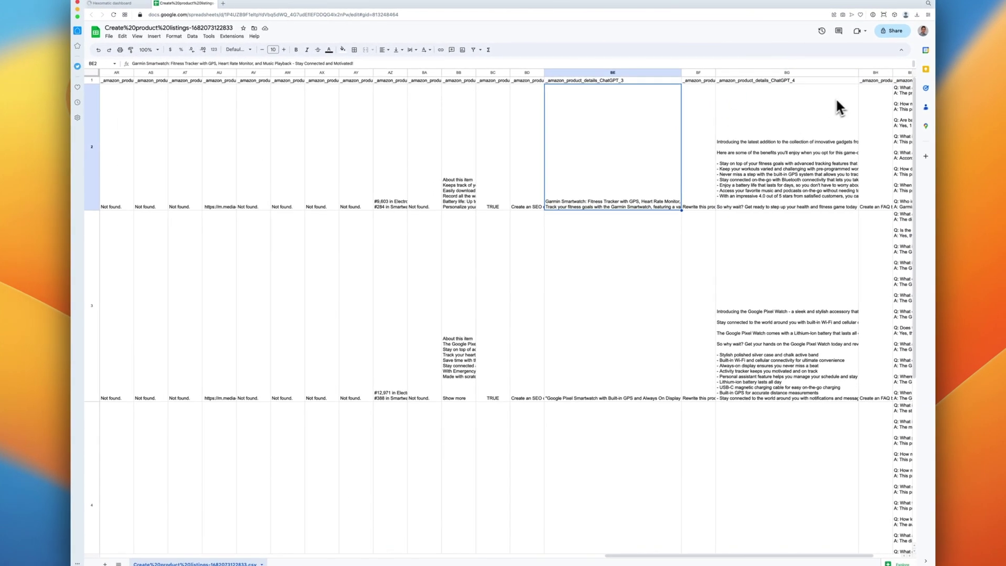
scroll(838, 98, "right", 3)
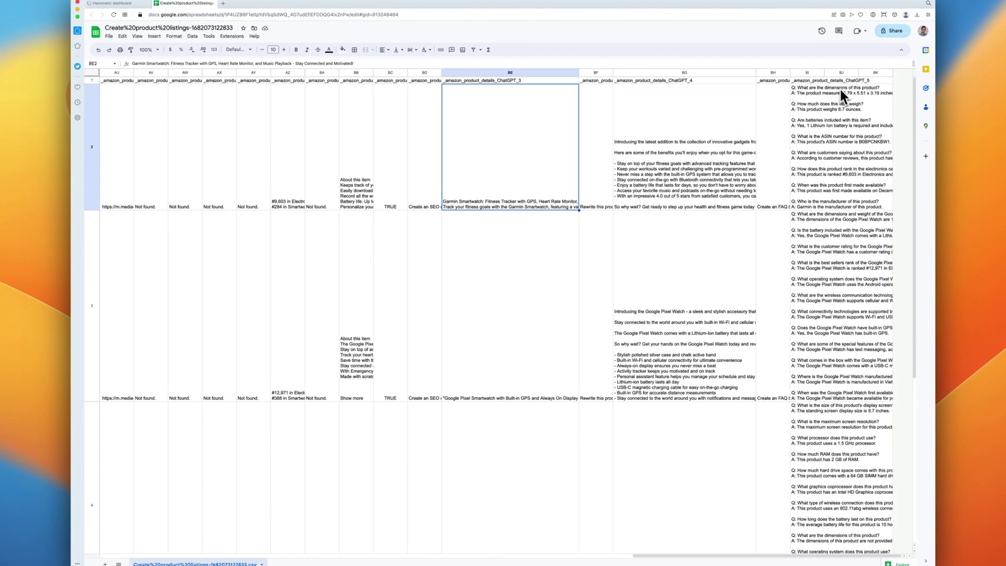
left_click(813, 95)
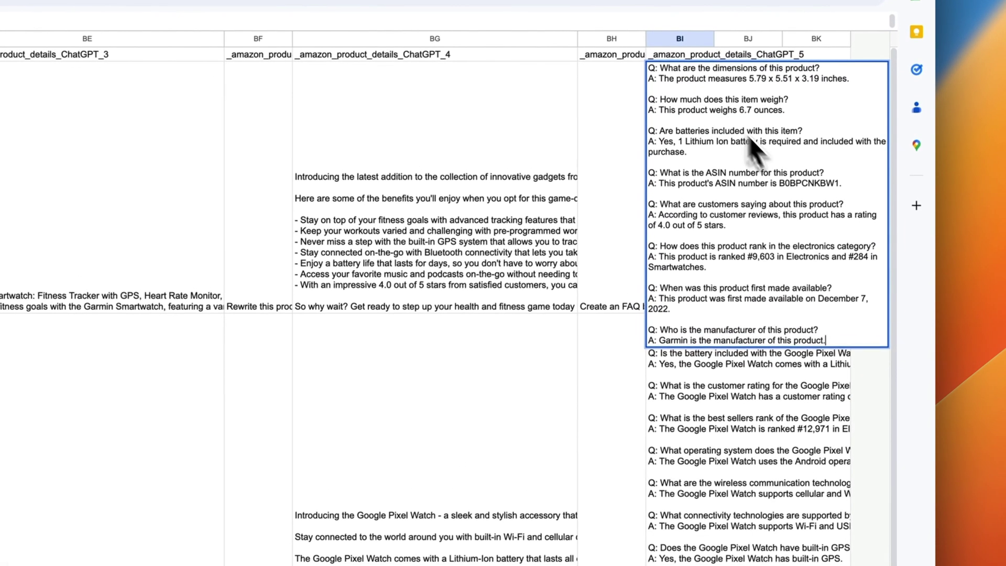